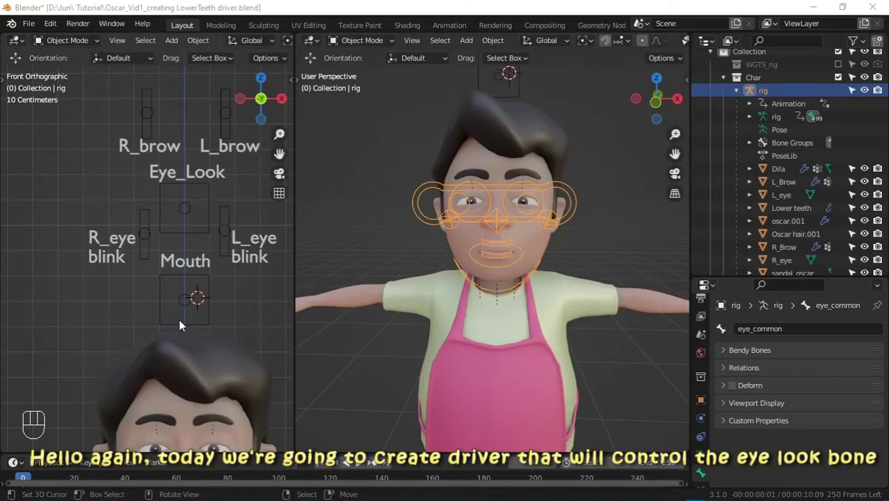
- Switch to front orthographic view and test-move the EyeBoxbutton controller, cancelling the move
middle_drag(188, 298, 193, 298)
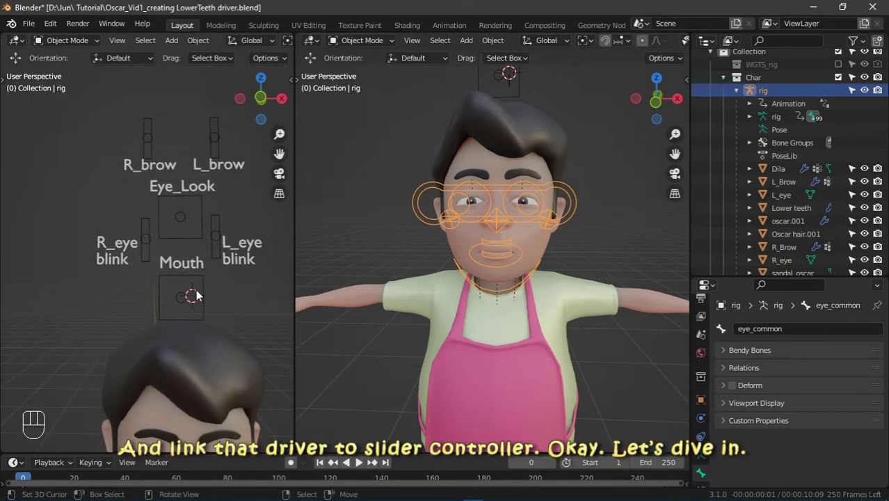
key(KP_5)
key(KP_1)
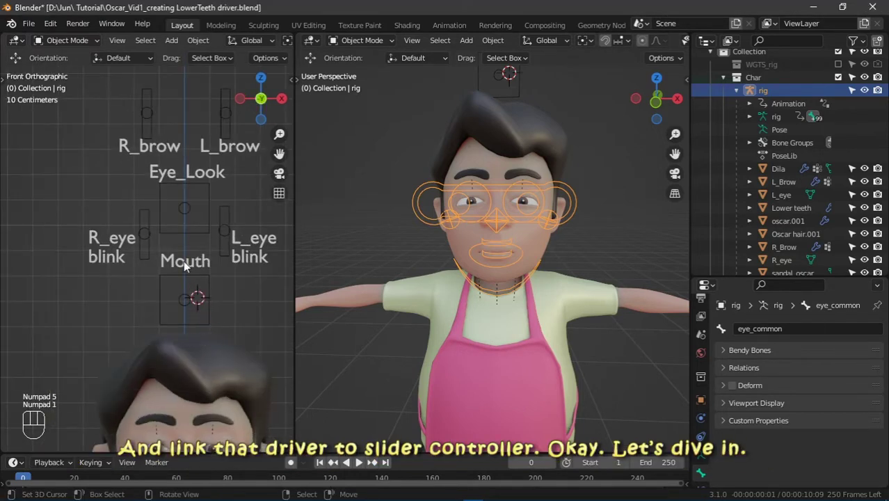
click(183, 209)
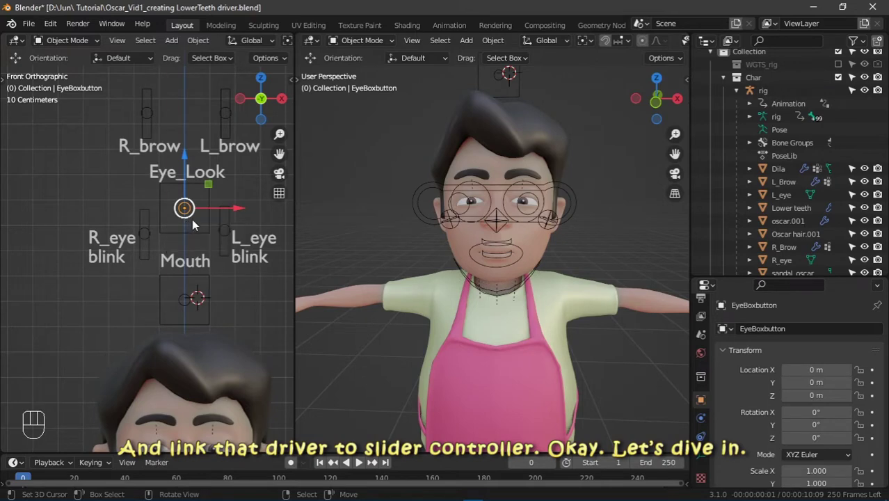
key(g)
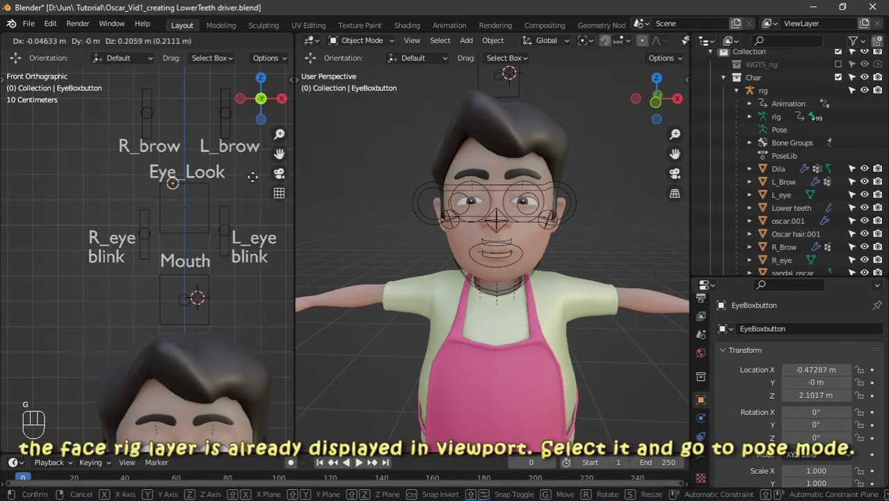
right_click(326, 220)
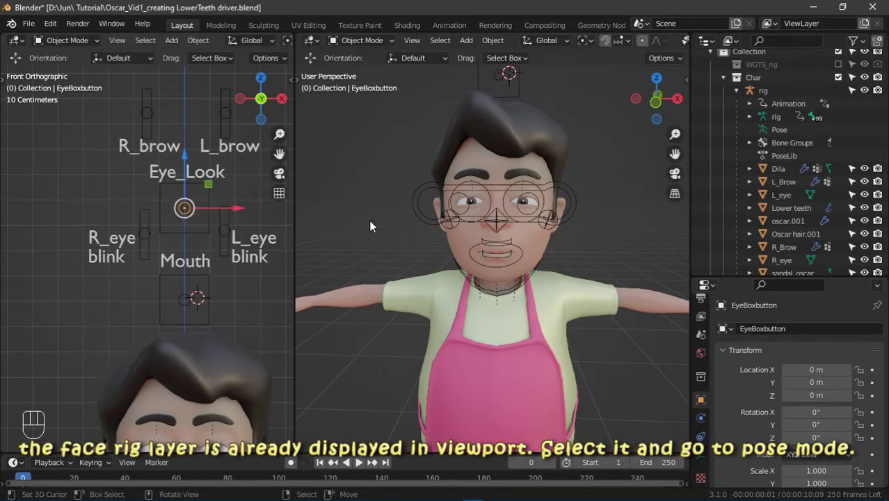
- Put the rig in Pose Mode and test-move eye_common twice, cancelling each move to keep it centred
click(420, 199)
click(362, 39)
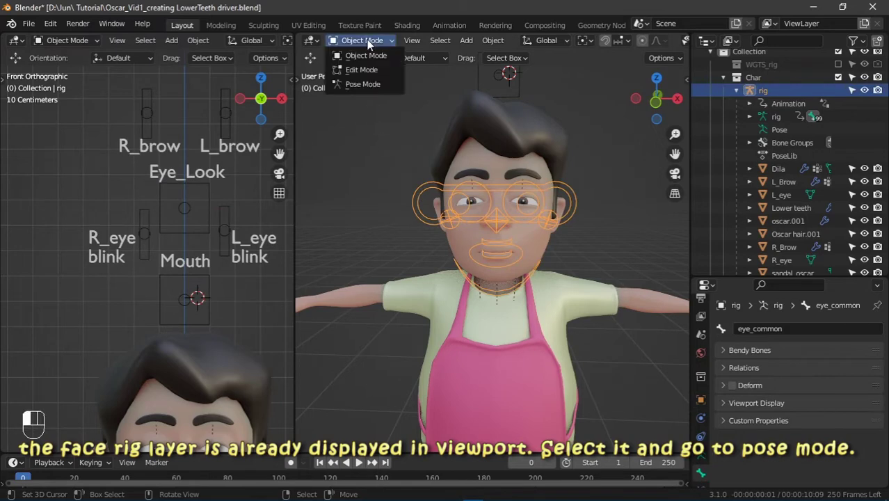
click(367, 84)
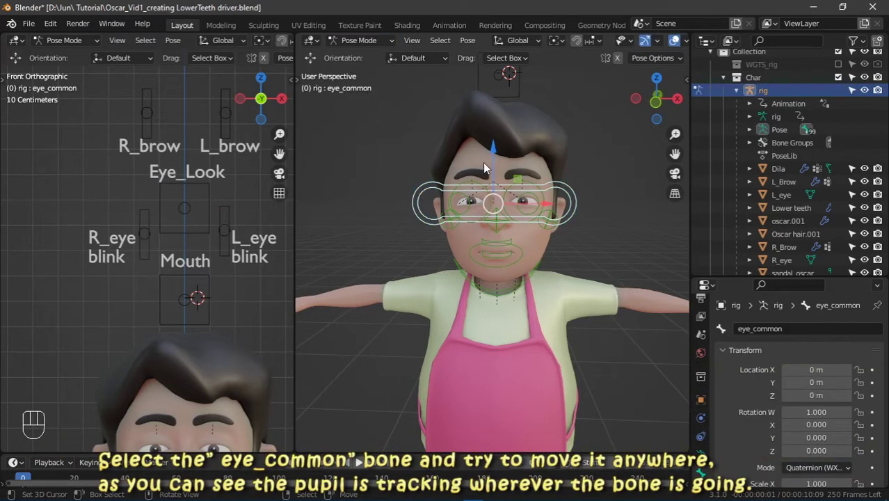
key(g)
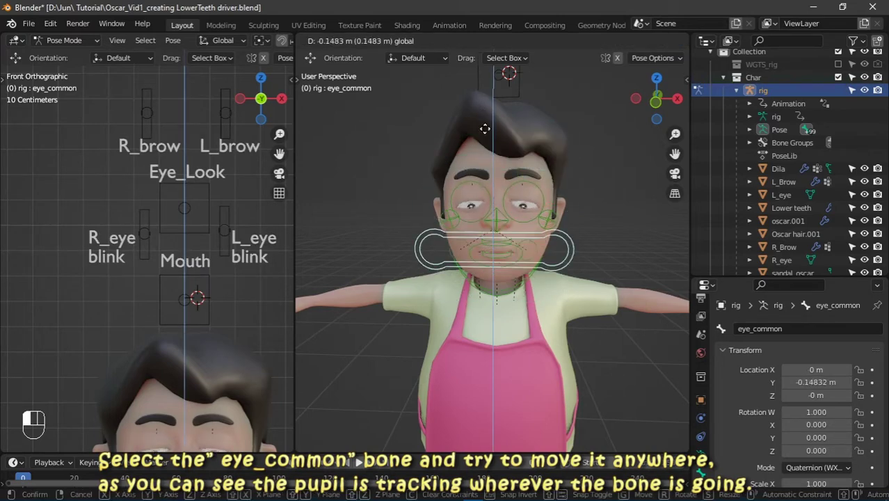
right_click(504, 159)
key(g)
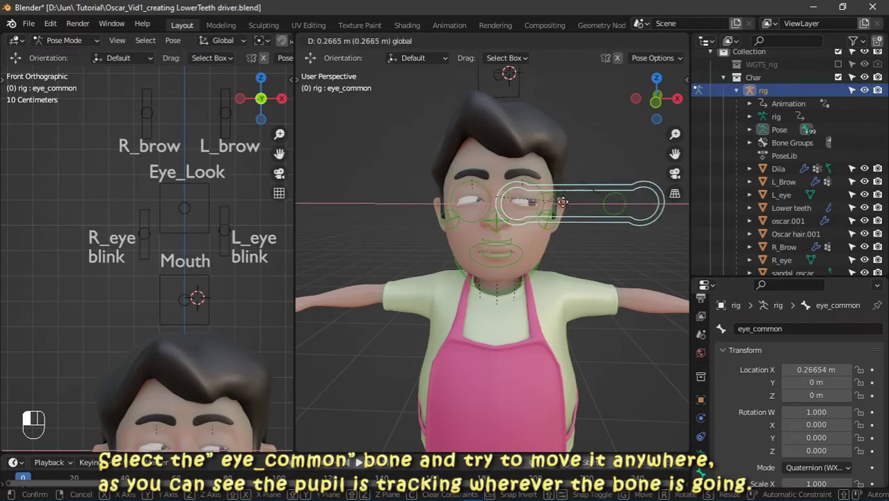
right_click(475, 227)
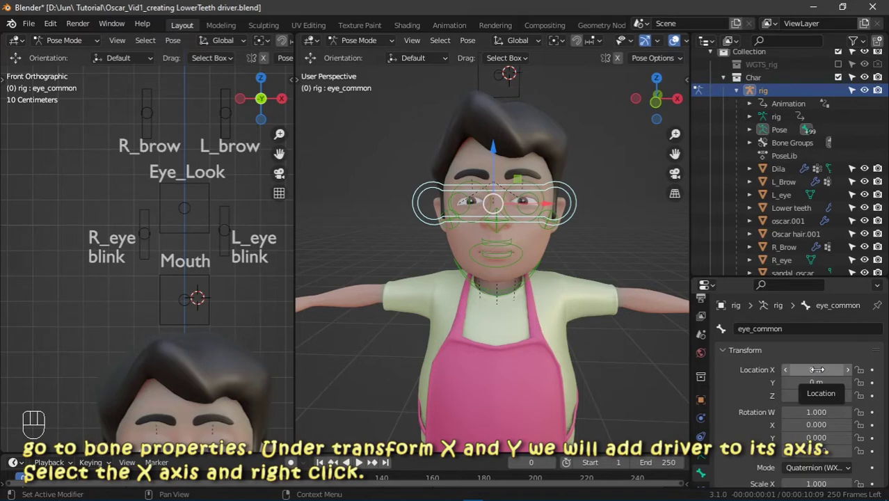
- Add drivers to eye_common's Location X and Location Y fields in Bone Properties
mouse_move(816, 369)
mouse_down()
mouse_move(835, 369)
mouse_move(817, 369)
mouse_move(835, 381)
mouse_move(816, 382)
mouse_up()
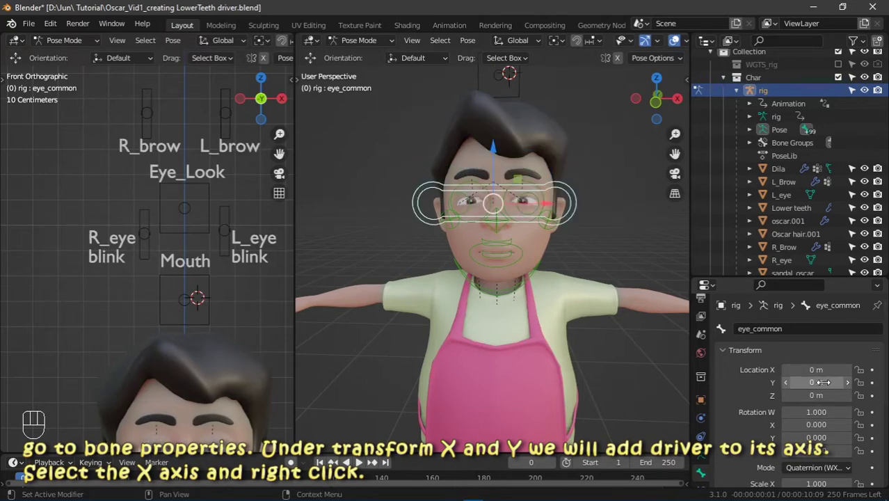
right_click(814, 371)
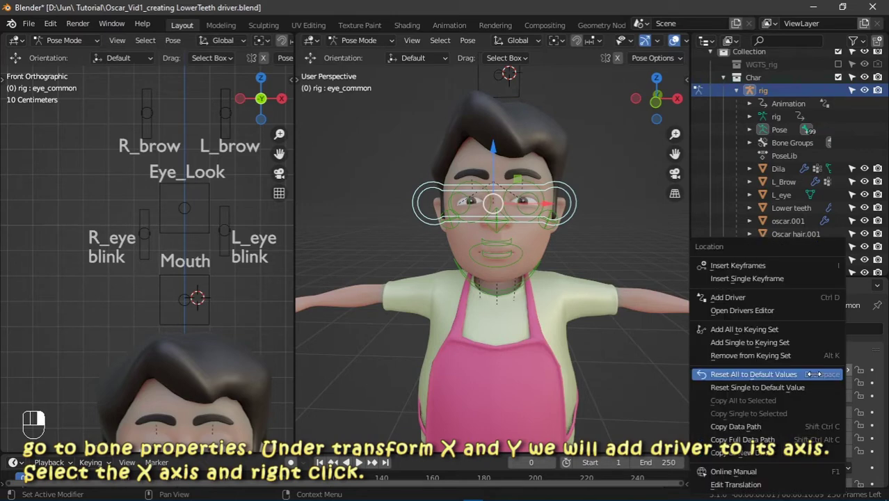
click(759, 296)
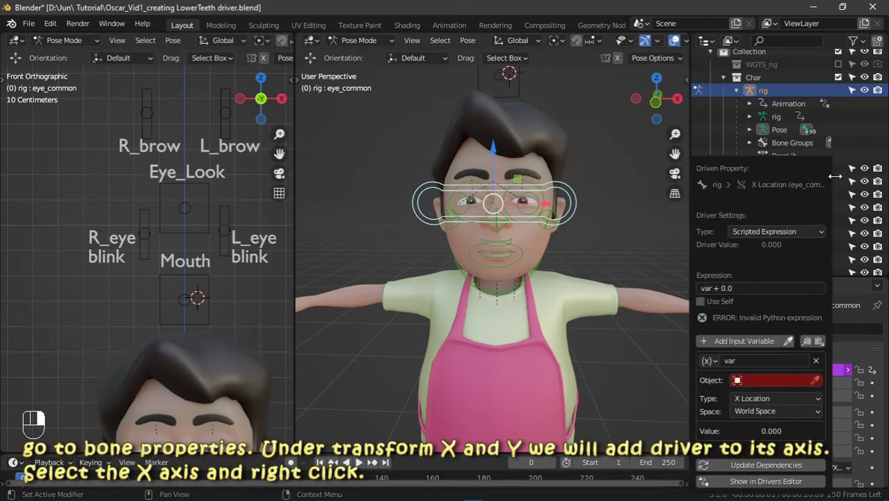
right_click(810, 382)
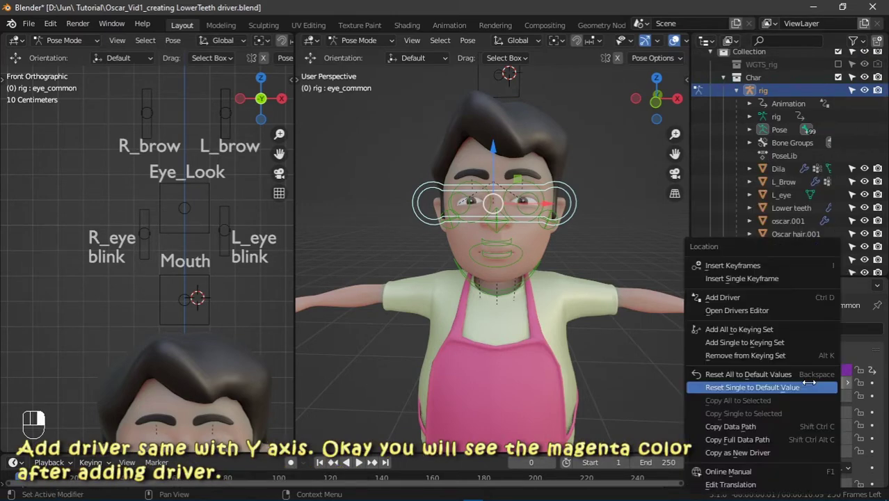
click(779, 303)
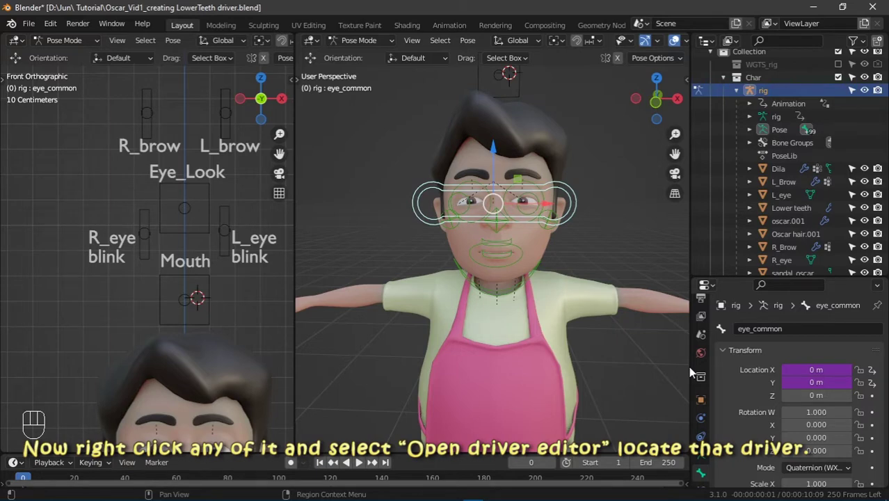
- Open the Drivers Editor from Location Y, find the X/Y Location drivers in the rig's channels, then close it
right_click(785, 382)
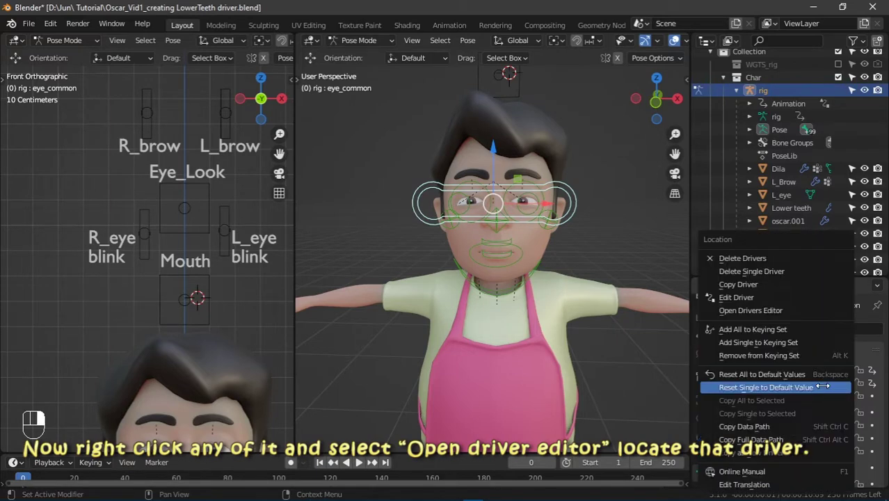
click(776, 318)
drag(487, 97, 474, 62)
click(304, 146)
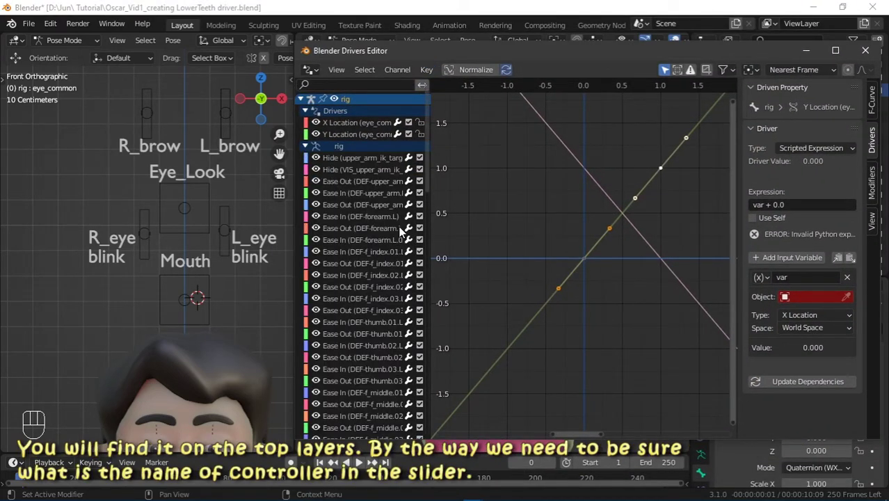
scroll(331, 228, down, 10)
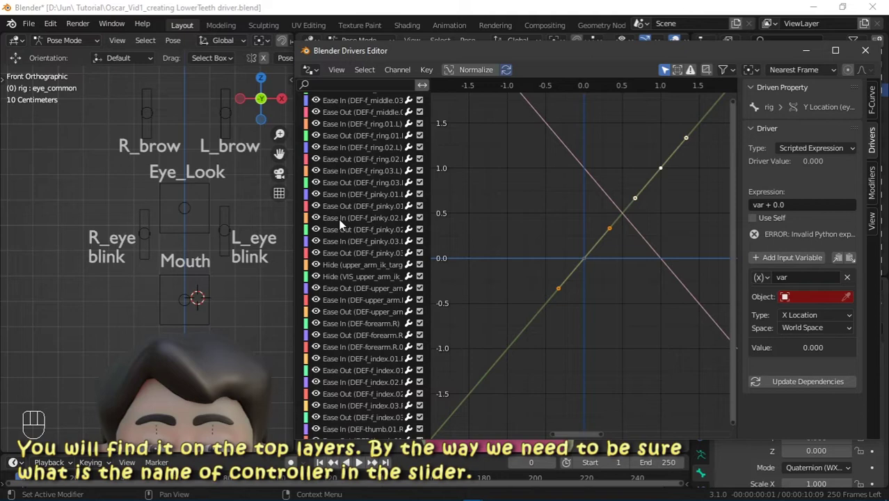
click(190, 205)
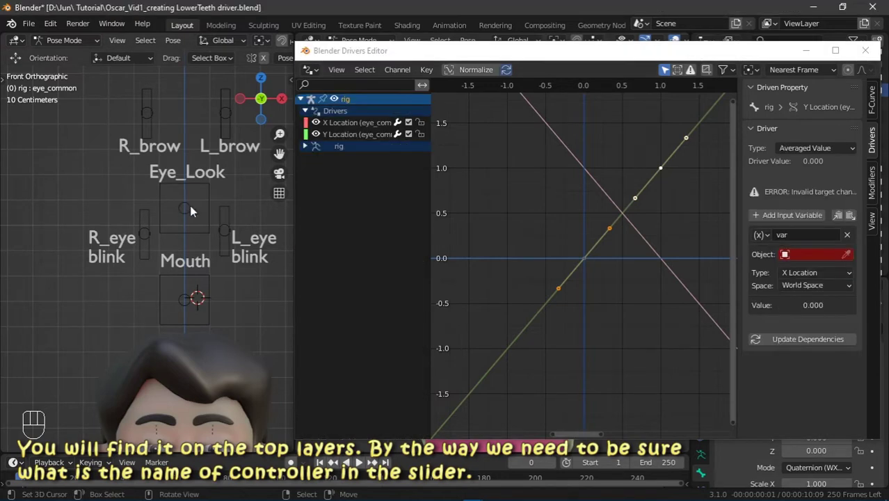
click(864, 50)
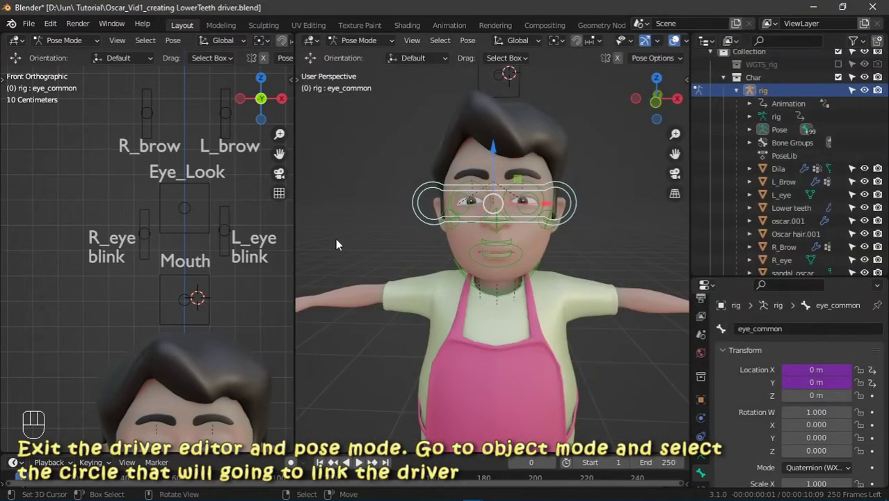
- Return to Object Mode and select the EyeBoxbutton controller to check its name
click(369, 40)
click(374, 60)
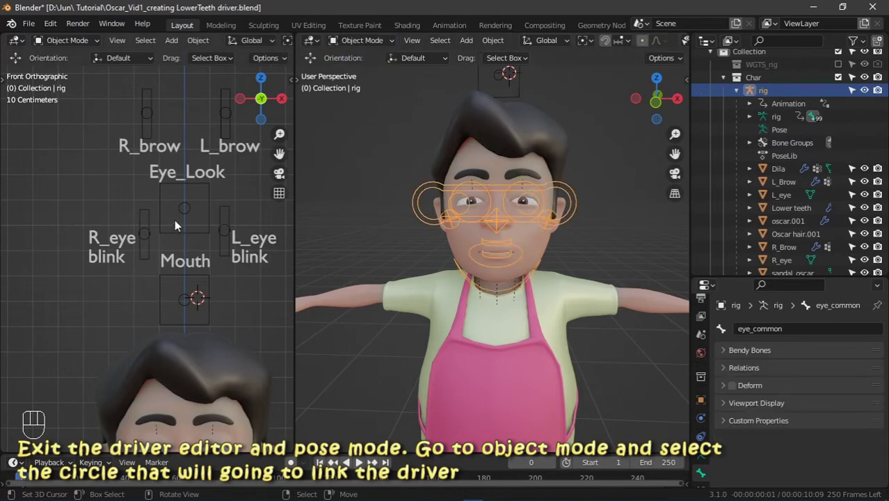
click(184, 203)
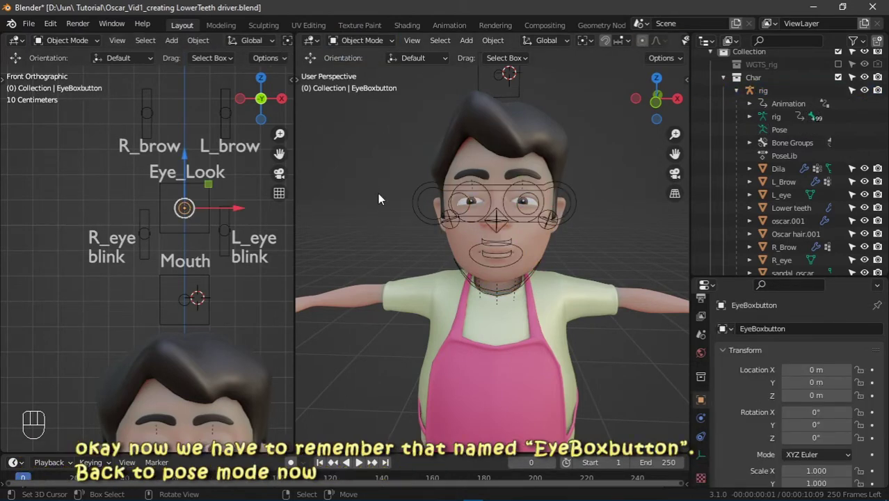
- Put the rig back in Pose Mode, test-move eye_common, and bring up its Location driver options
click(423, 182)
click(366, 41)
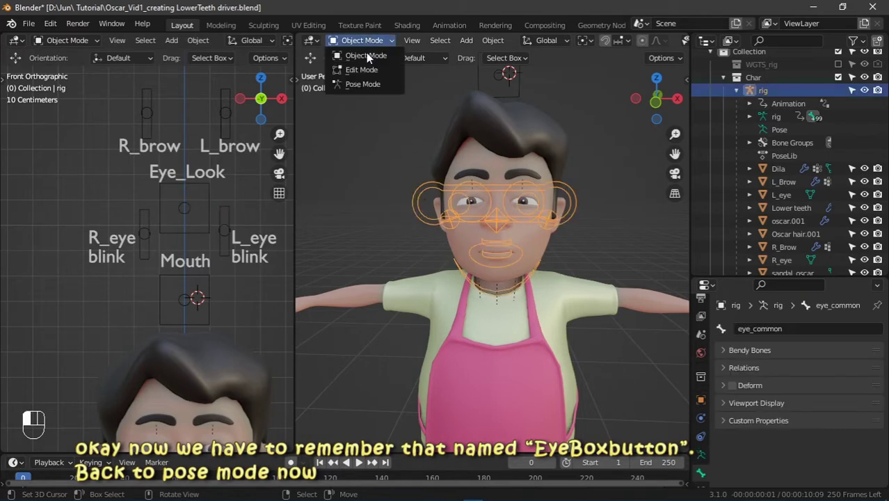
click(359, 83)
key(g)
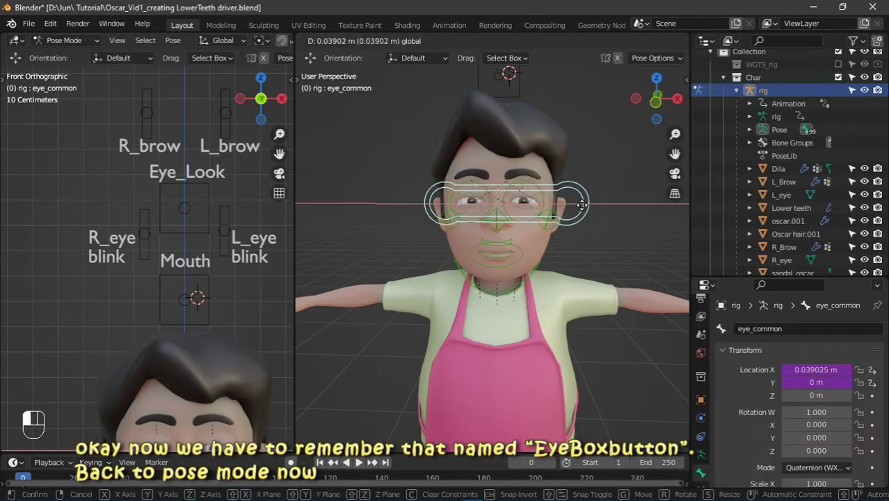
right_click(594, 261)
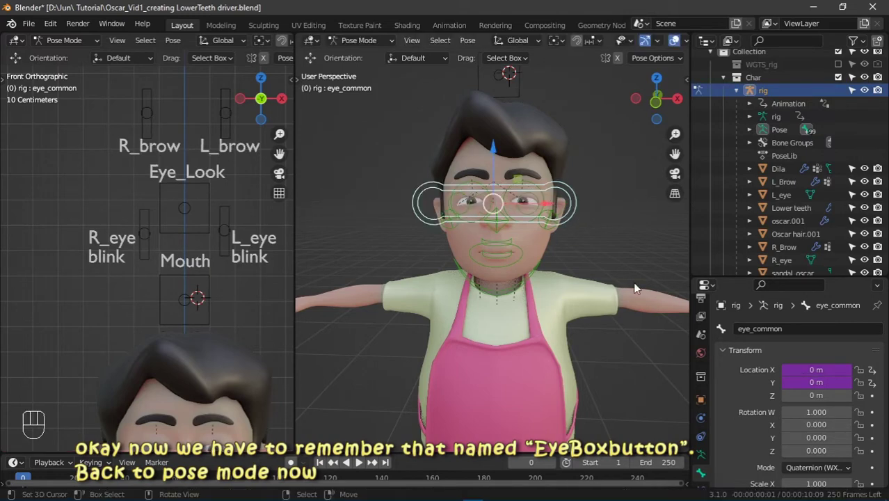
right_click(820, 382)
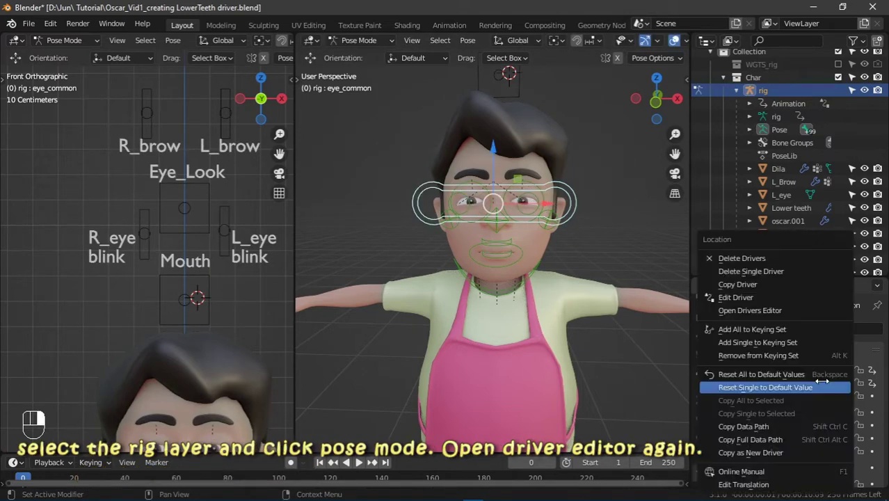
- Point the X Location driver variable at the EyeBoxbutton object, reading X Location in Local Space
click(779, 310)
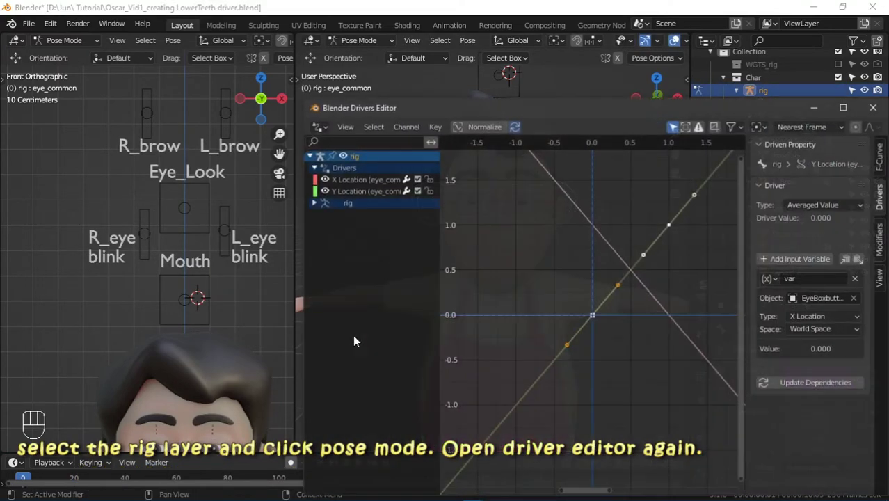
click(368, 179)
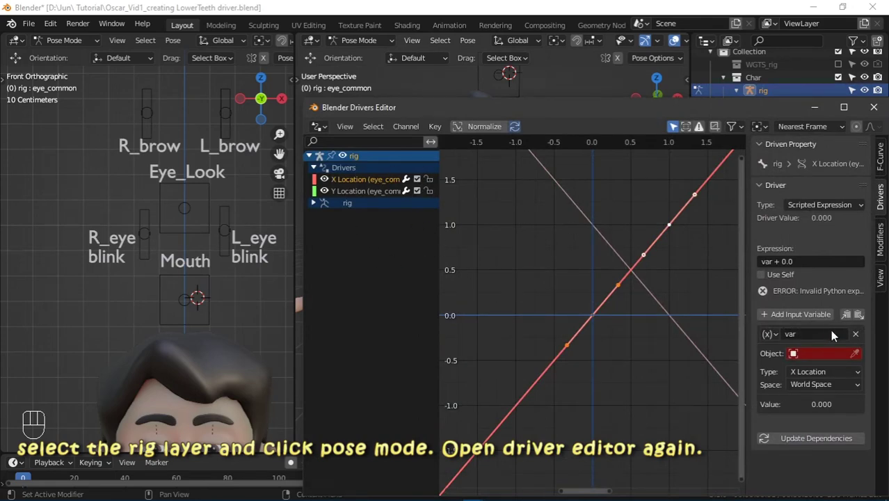
click(841, 354)
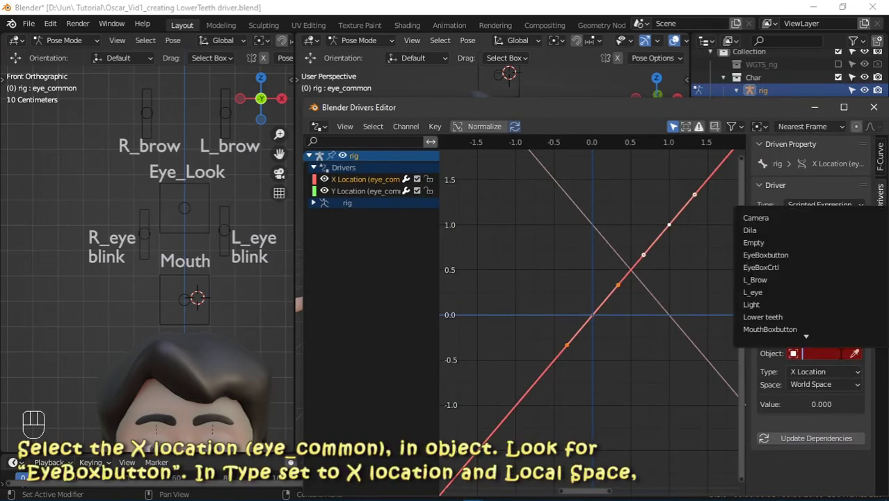
click(838, 255)
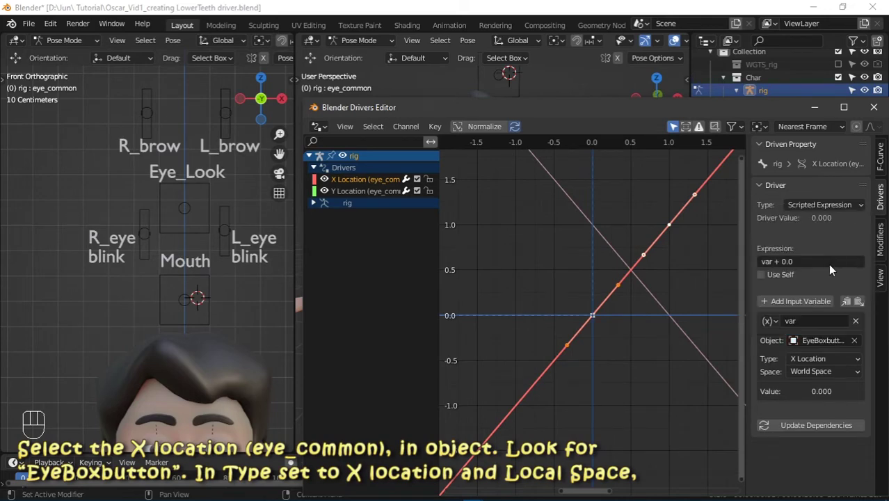
click(814, 369)
click(801, 418)
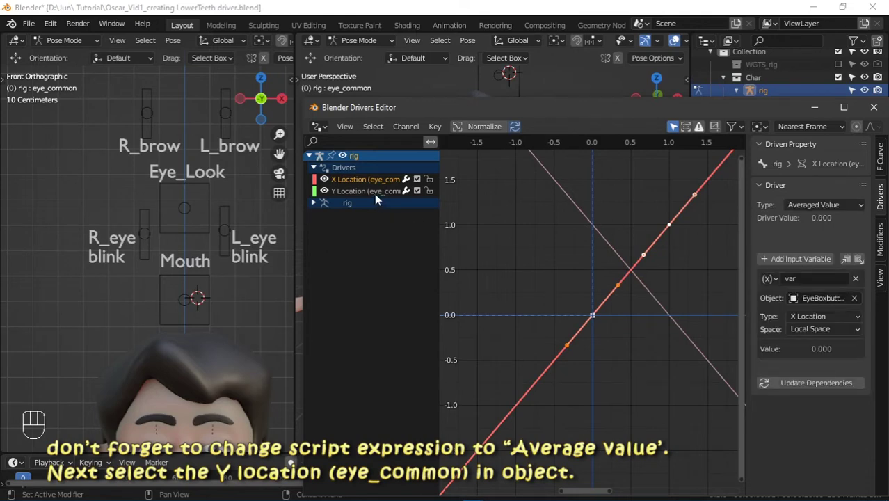
click(374, 194)
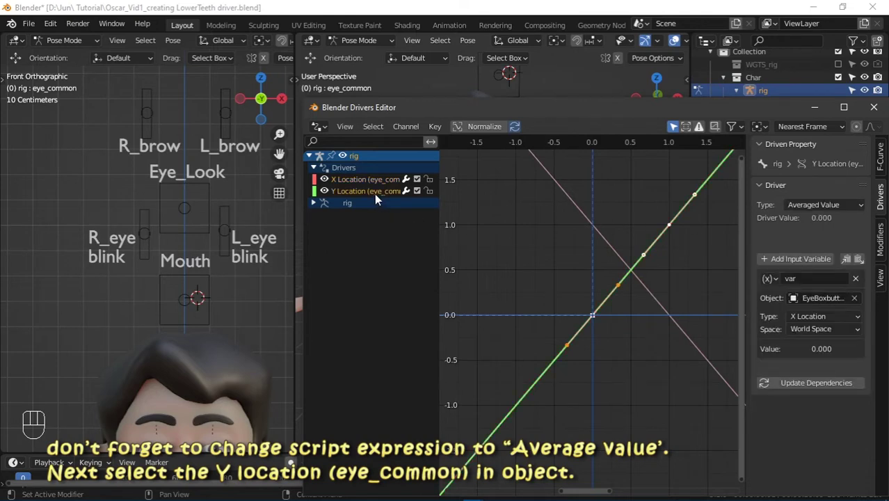
- Set the Y Location driver variable to EyeBoxbutton's Z Location in Local Space, then close the editor
click(810, 318)
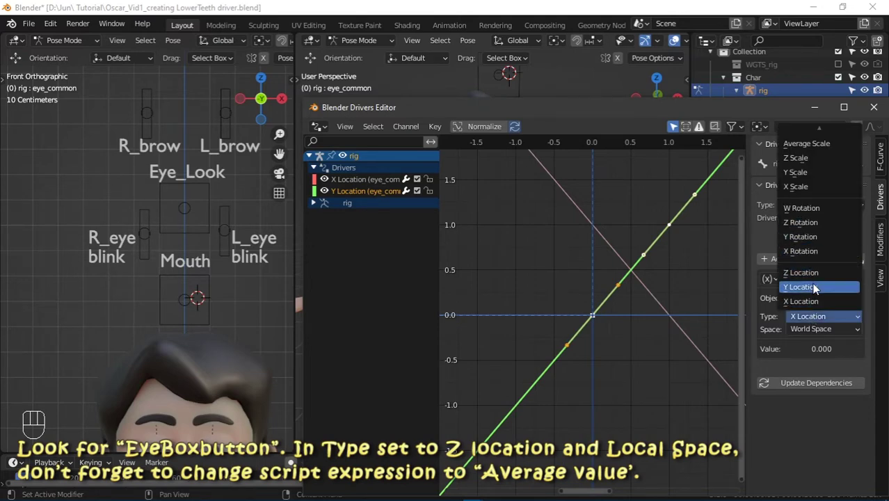
click(810, 274)
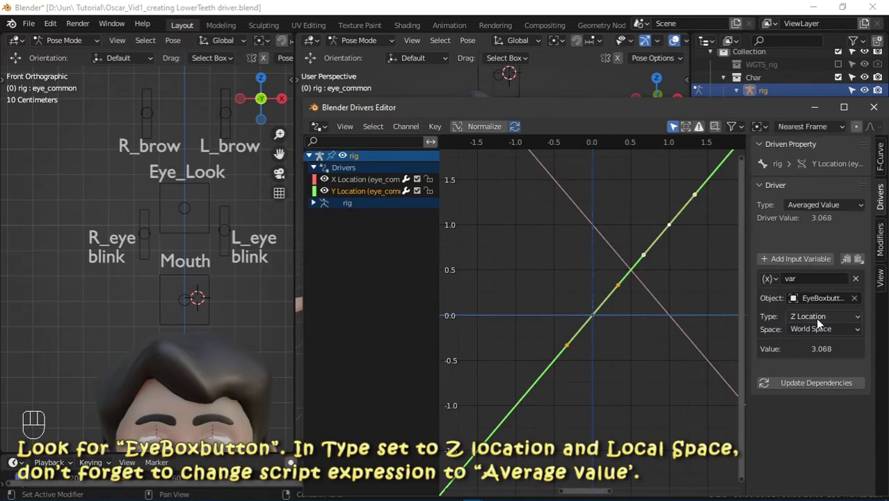
click(814, 329)
click(801, 372)
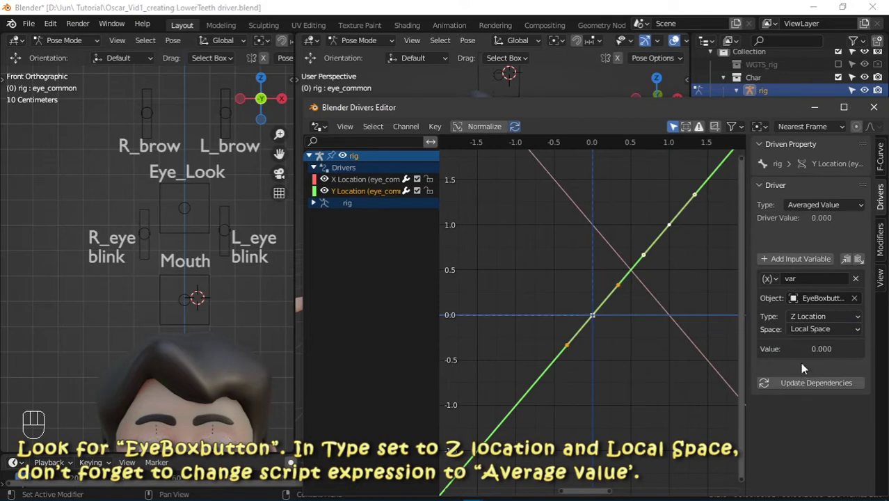
click(875, 107)
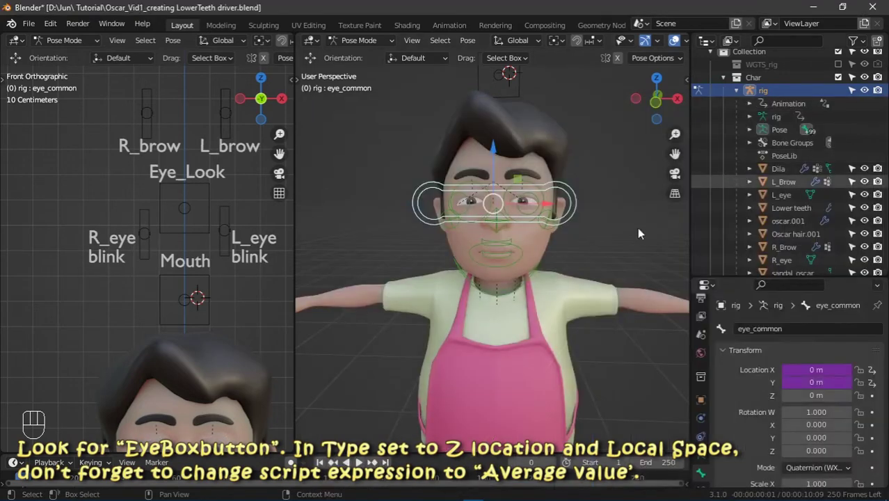
- In Object Mode, drag EyeBoxbutton along X to confirm the pupils follow, then cancel the move
click(359, 40)
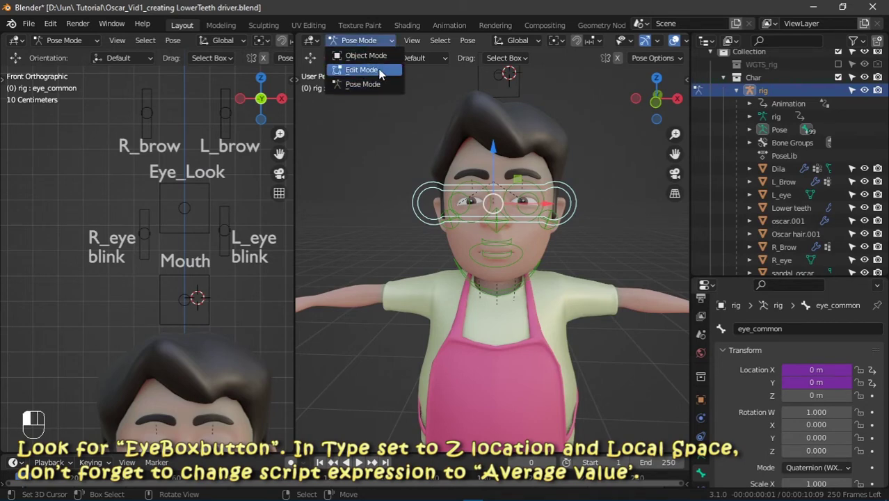
click(372, 55)
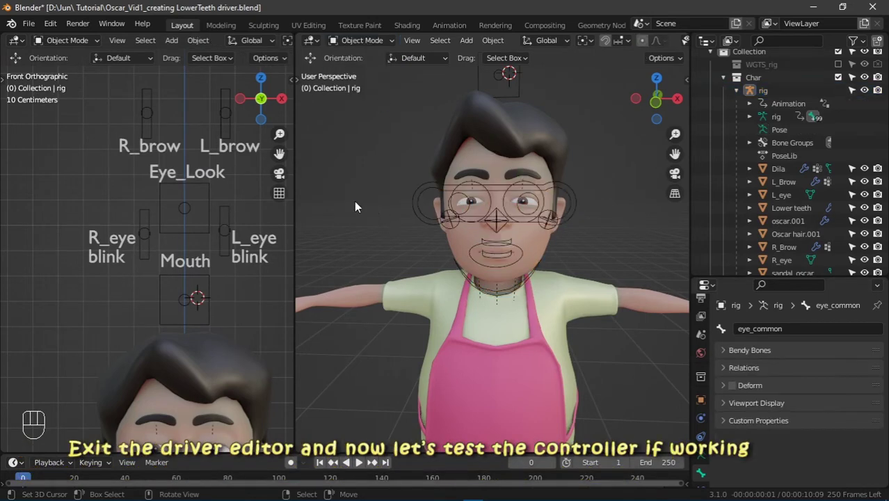
click(197, 200)
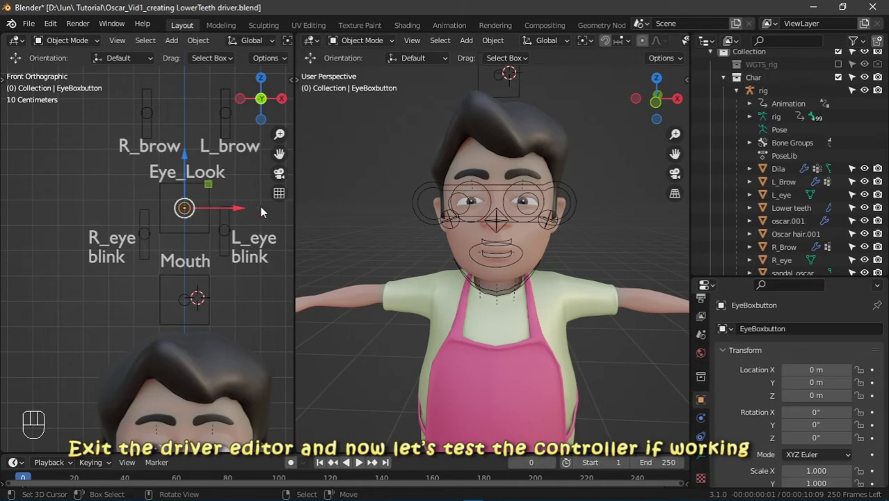
key(g)
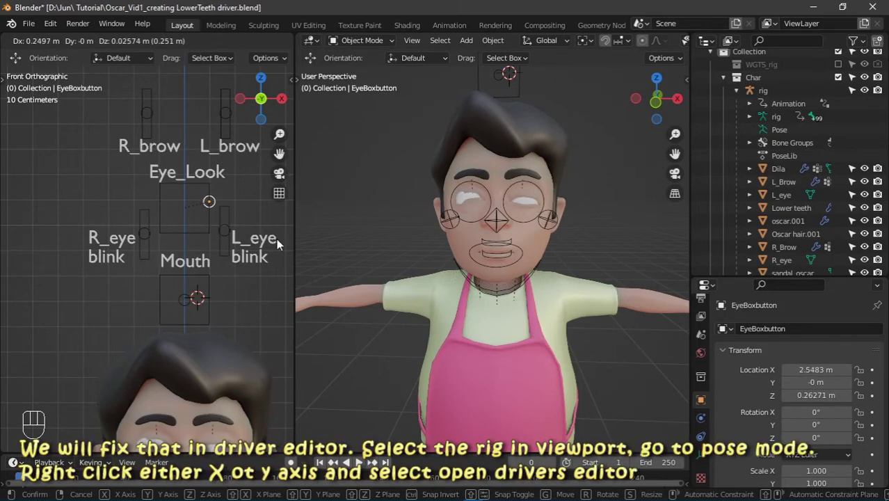
key(x)
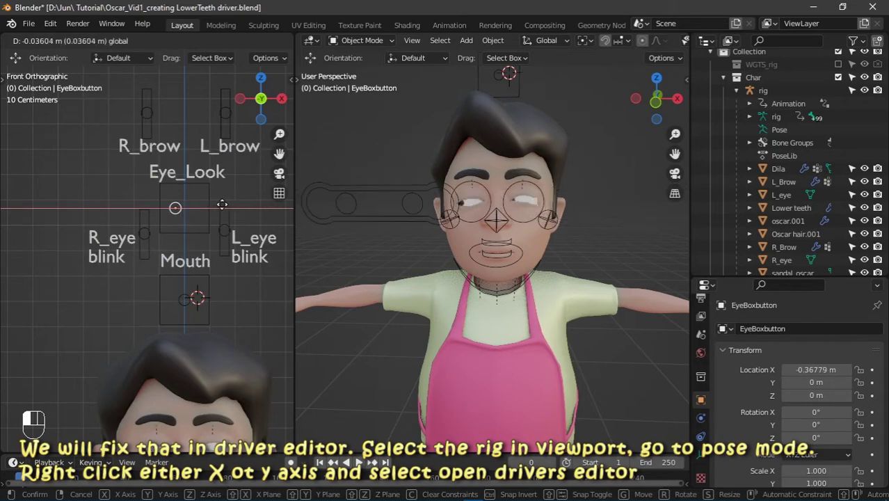
right_click(230, 208)
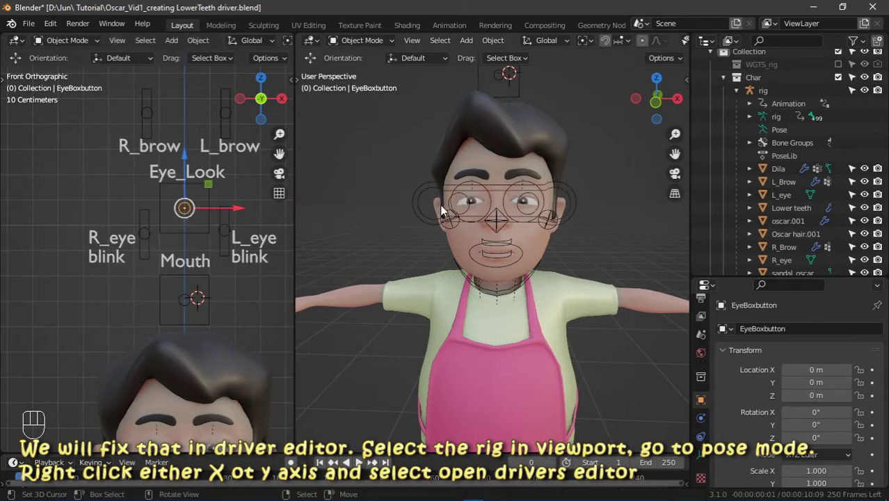
- Reopen the Drivers Editor from the rig in Pose Mode and select eye_common's X Location driver
click(409, 200)
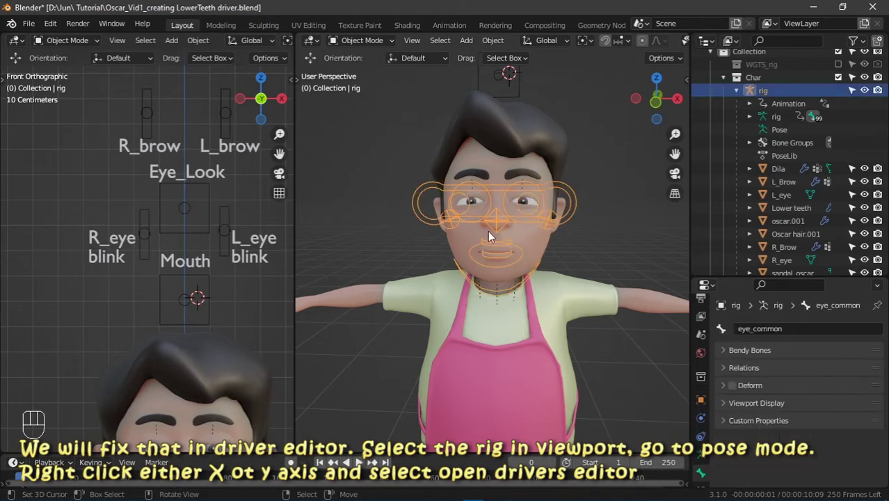
click(369, 41)
click(387, 84)
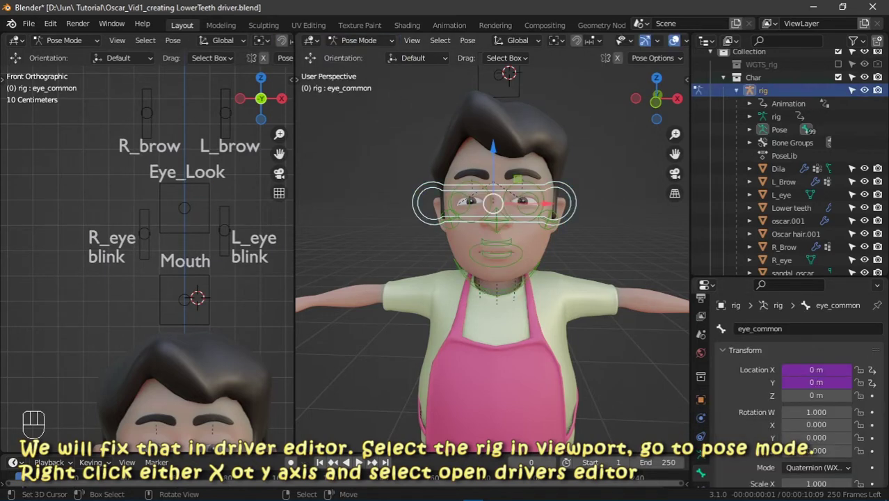
right_click(810, 376)
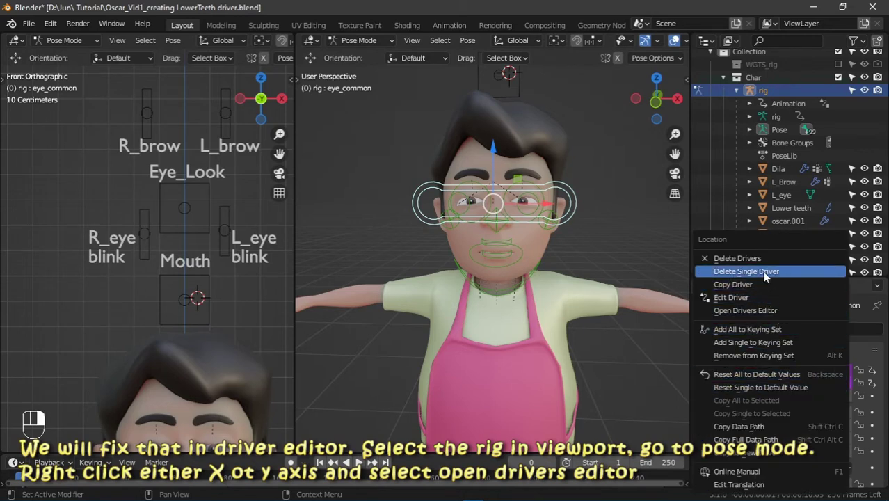
click(771, 314)
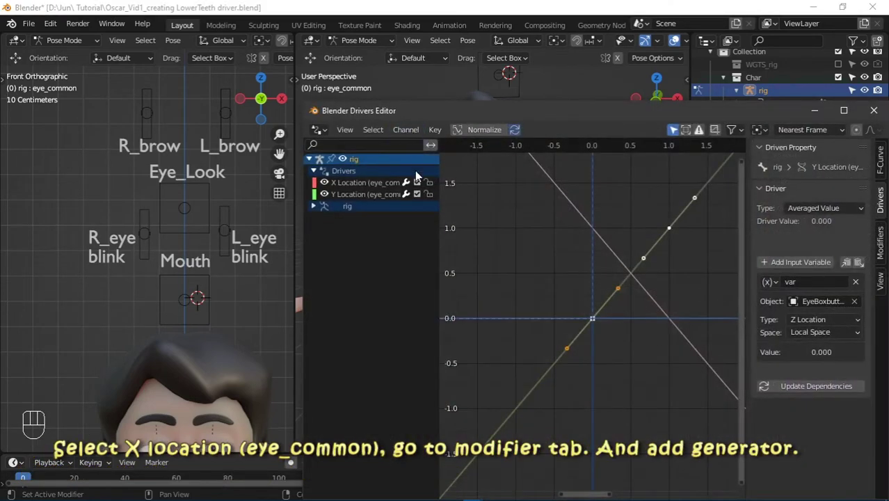
click(363, 184)
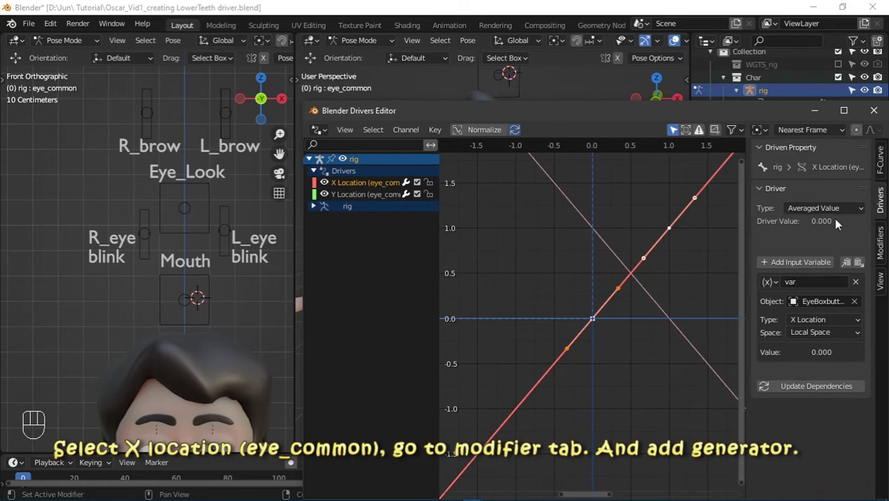
- Add a Generator modifier to the X Location driver with x^1 coefficient 0.2
click(880, 250)
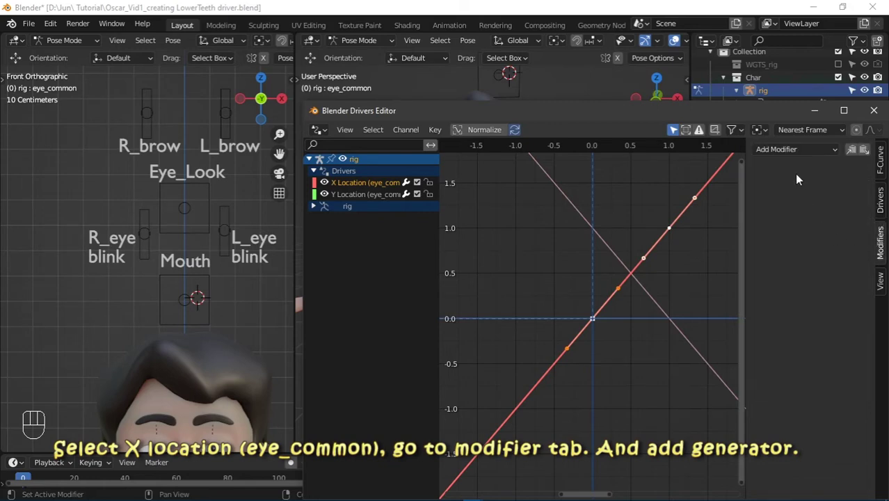
click(795, 150)
click(782, 164)
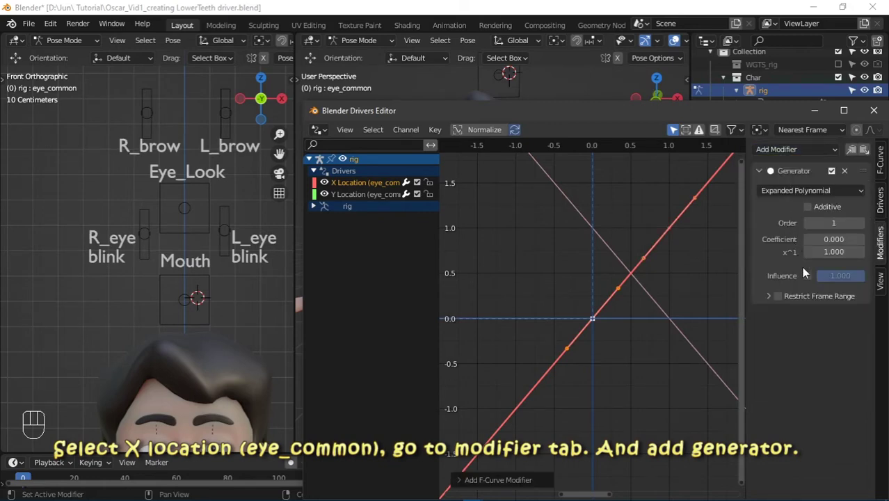
click(835, 252)
text(0.2)
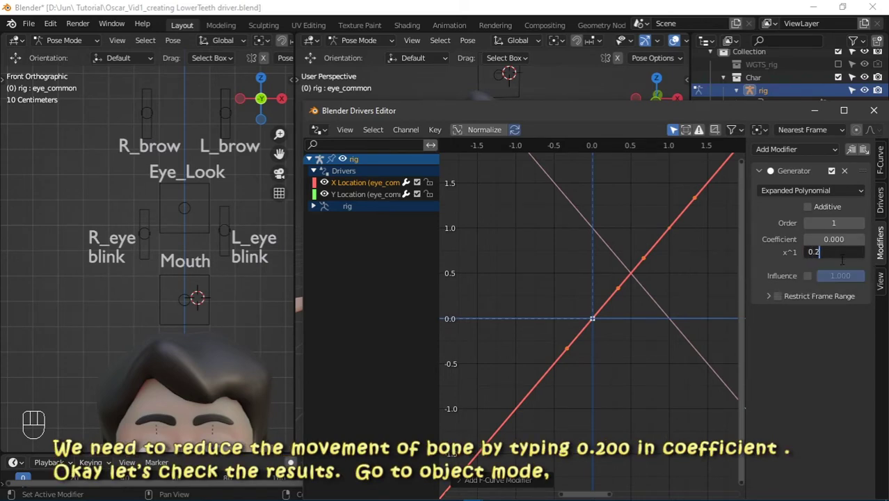
key(Return)
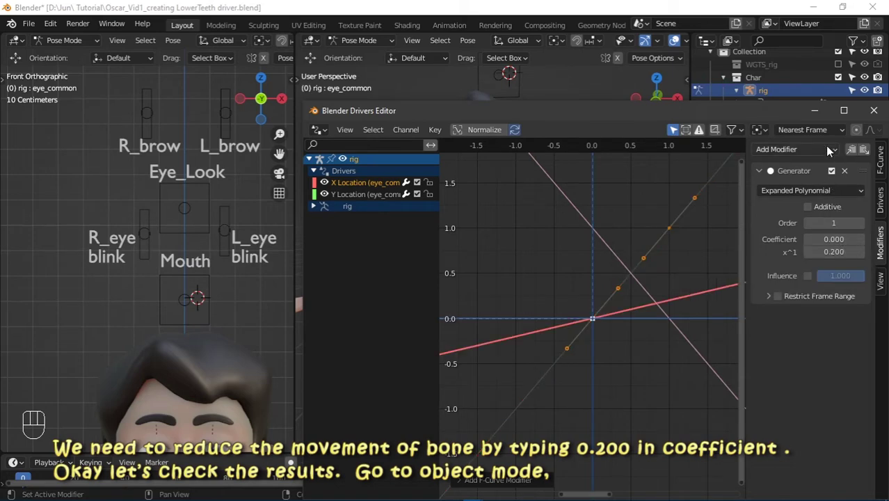
drag(677, 108, 664, 251)
- In Object Mode, slide EyeBoxbutton along X and confirm it, checking the pupils travel less
click(359, 40)
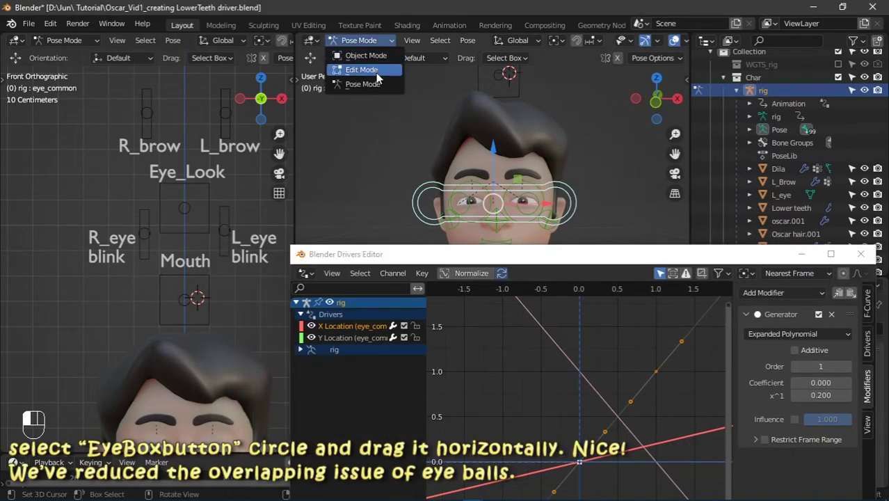
click(356, 55)
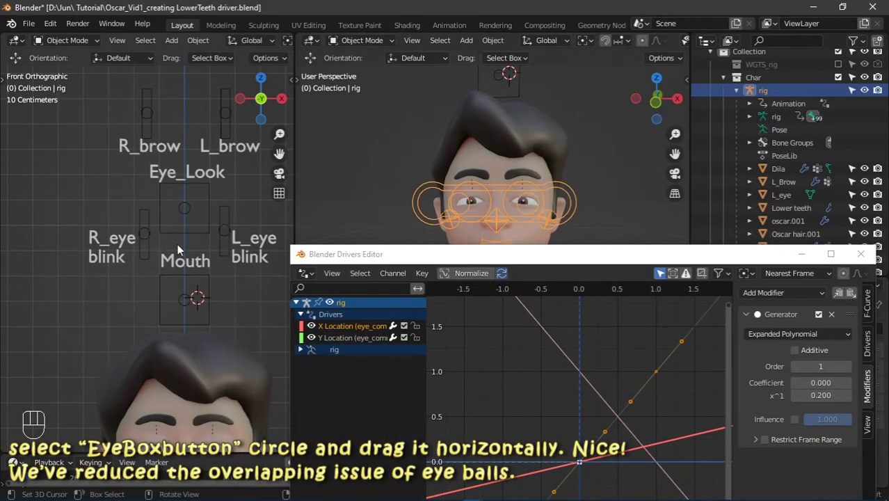
click(184, 209)
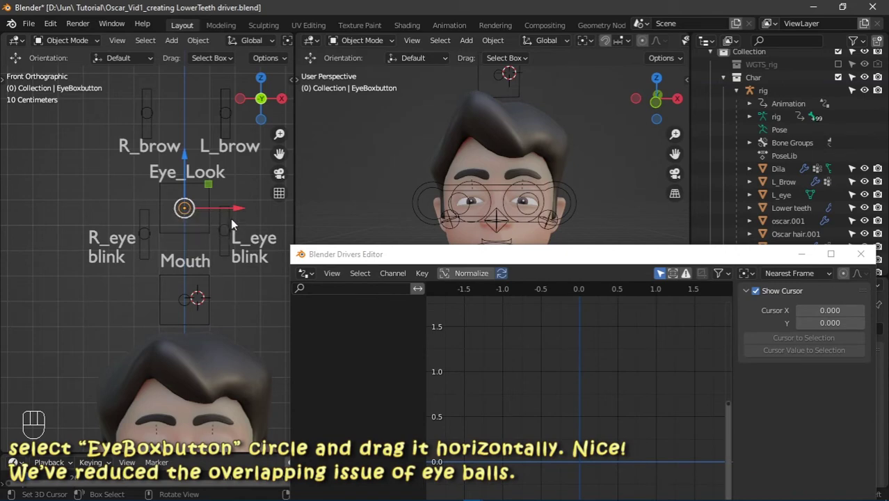
key(g)
key(x)
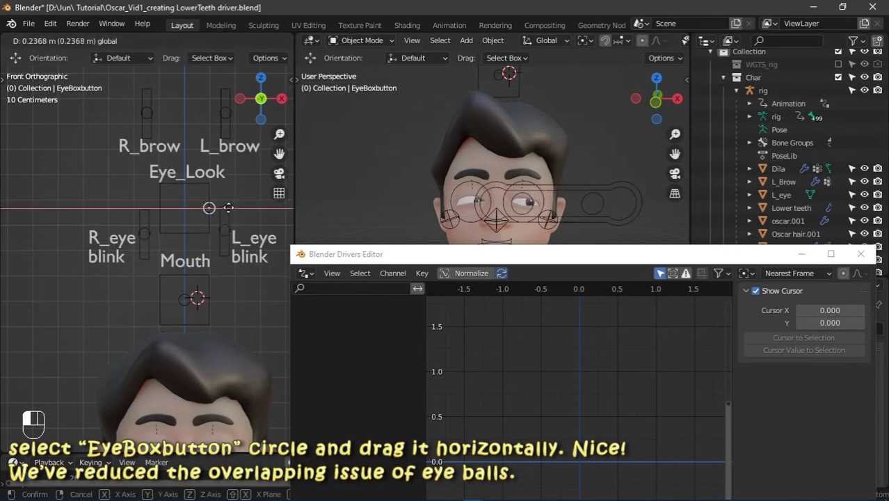
click(268, 208)
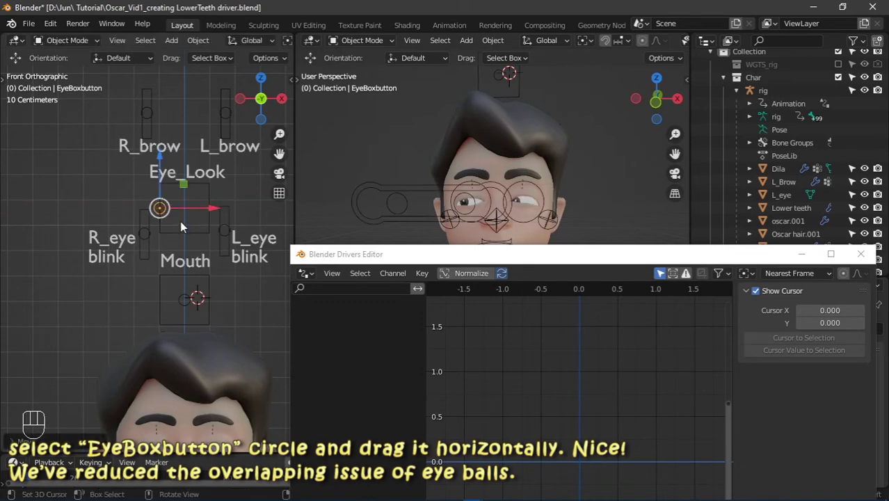
- With the rig in Pose Mode, change the X driver Generator's x^1 coefficient to 0.3
click(416, 196)
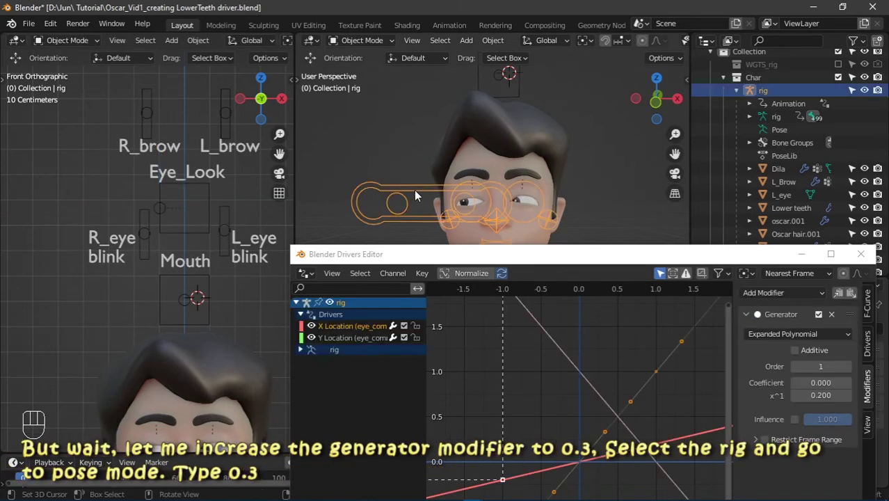
click(369, 39)
click(374, 84)
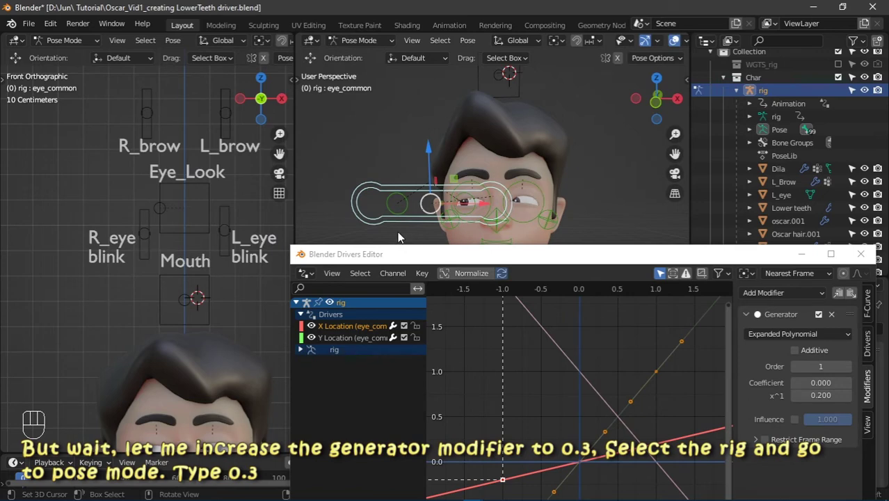
click(831, 398)
drag(799, 395, 814, 395)
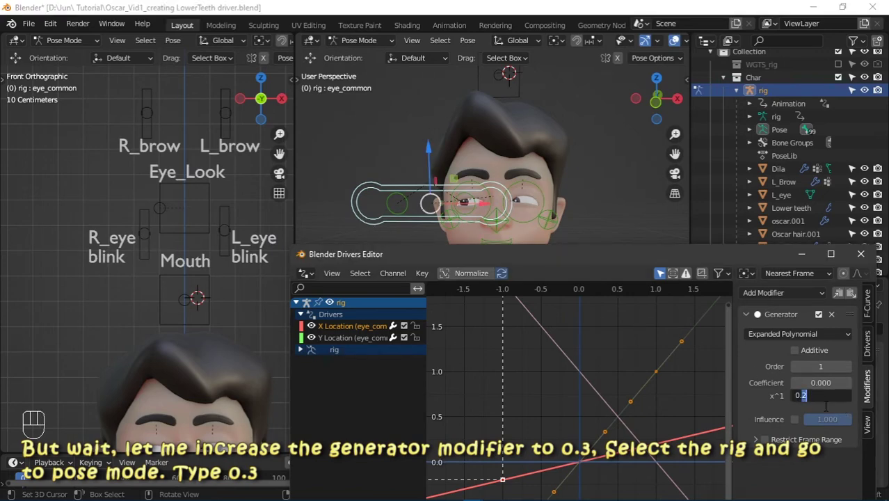
text(3)
key(Return)
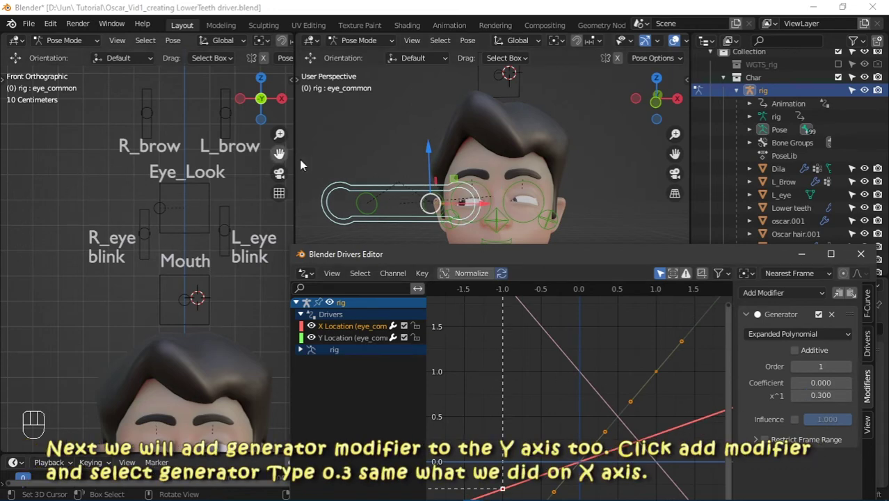
- Add a Generator modifier to the Y Location driver with x^1 coefficient 0.3
click(362, 335)
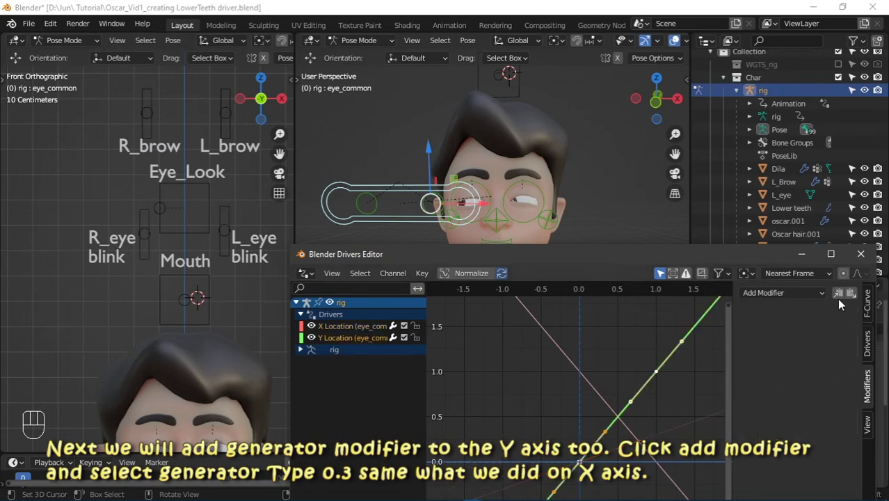
click(803, 292)
click(763, 306)
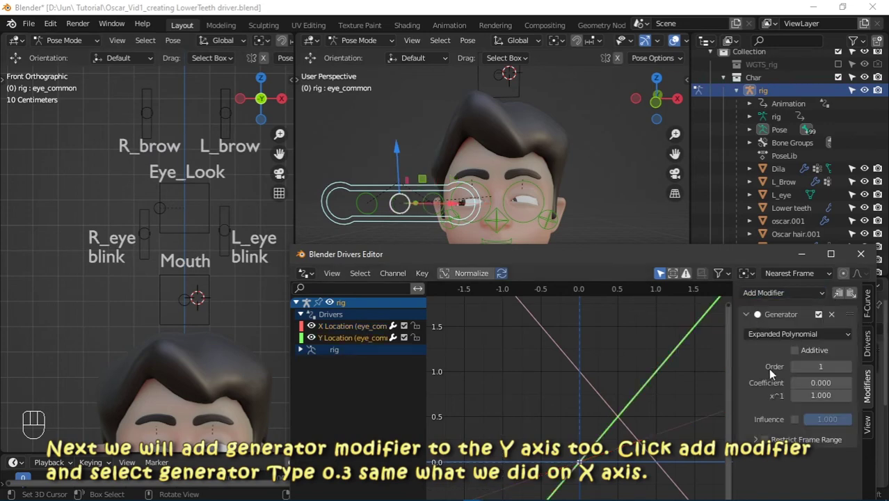
click(823, 396)
text(0.3)
key(Return)
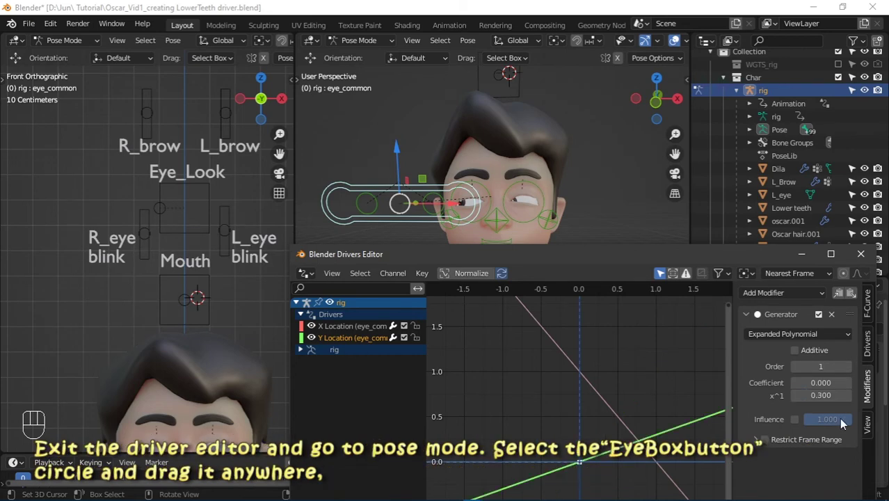
- Leave the Drivers Editor, return to Object Mode, and drag the EyeBoxbutton circle so the pupils follow
click(860, 253)
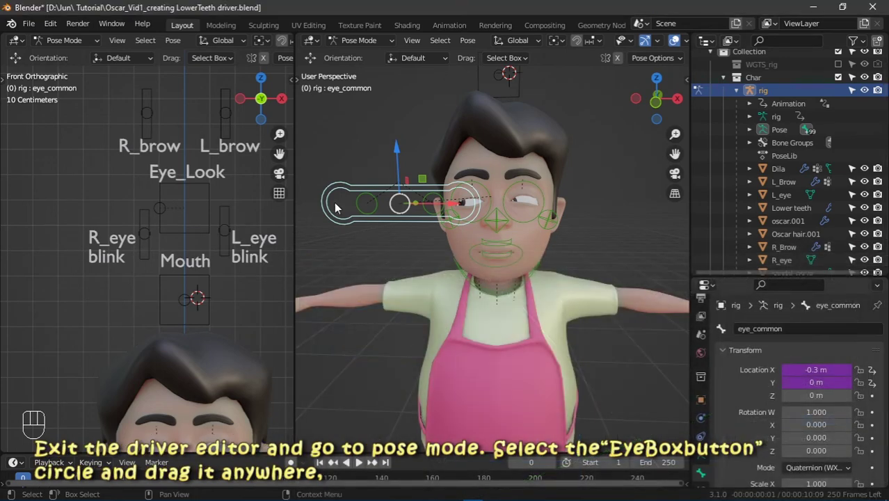
click(351, 42)
click(363, 59)
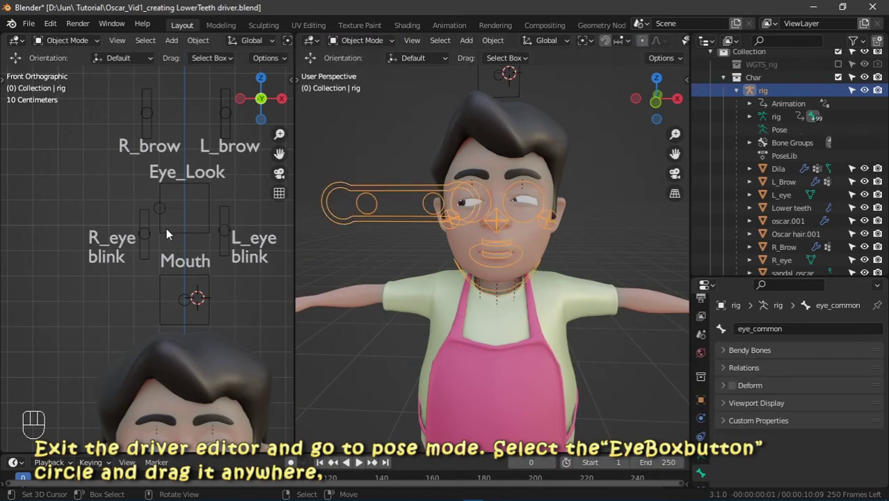
click(162, 207)
key(g)
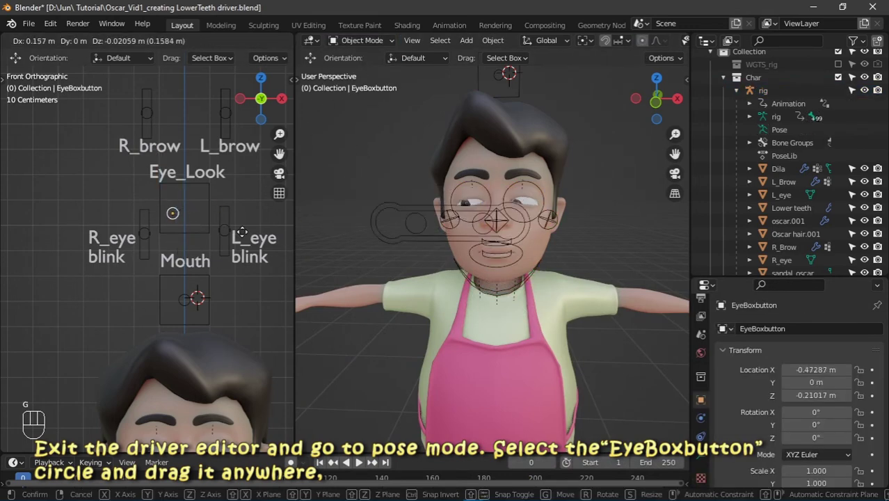